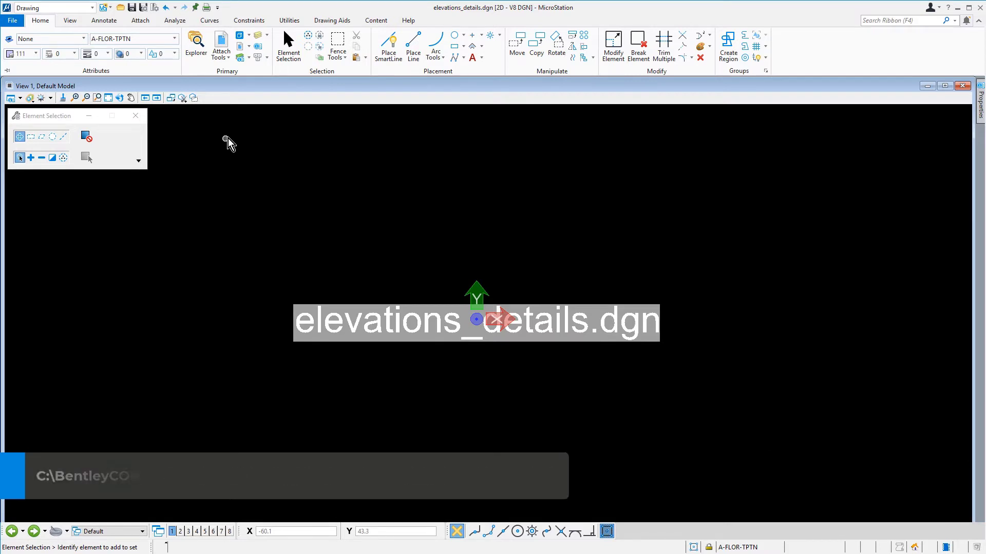
# - Open the Wall Types model of elevations_details.dgn in the view and close the model list
pyautogui.click(242, 39)
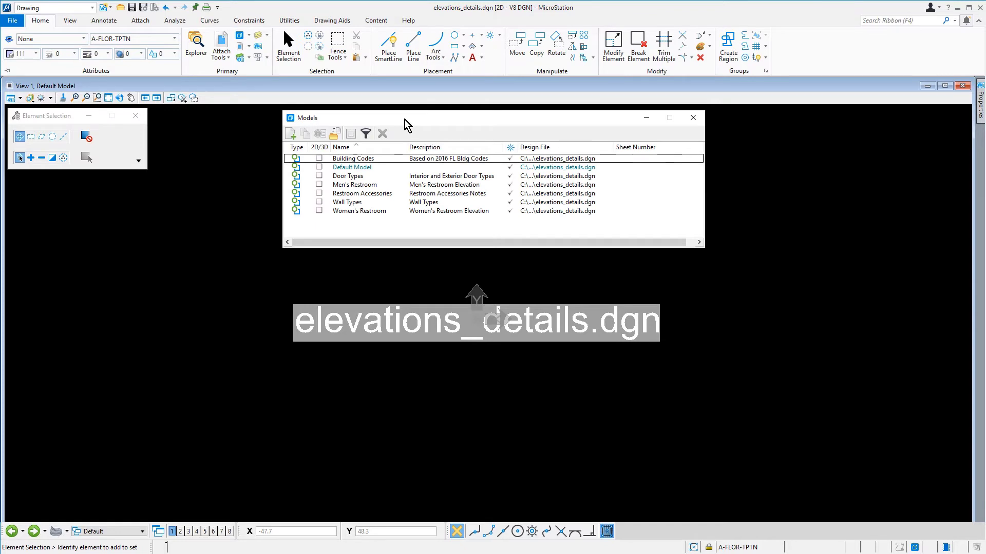
pyautogui.click(375, 204)
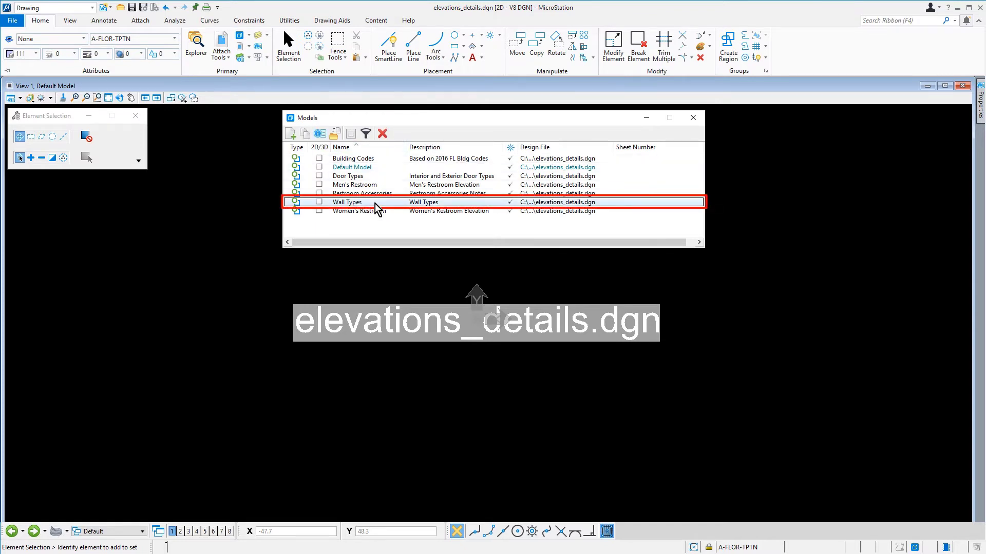
pyautogui.doubleClick(374, 203)
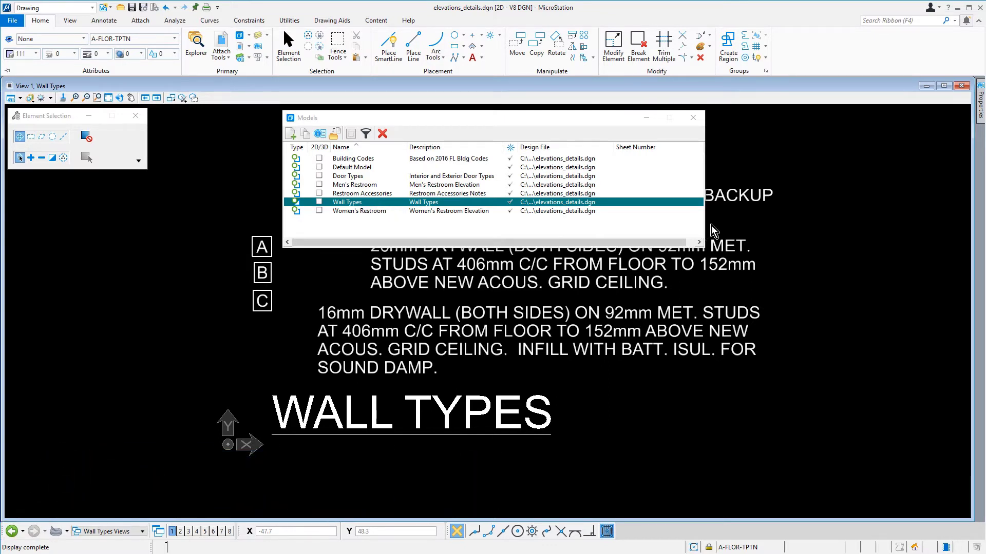
pyautogui.click(693, 118)
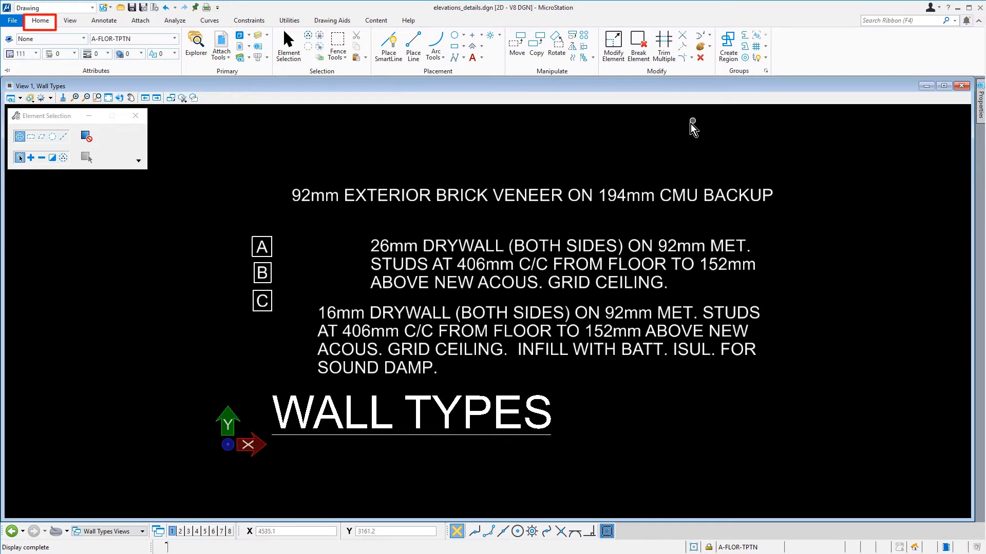
# - Align the left edges of the 26mm and 16mm drywall notes with the 92mm exterior brick veneer note using Align Edges
pyautogui.click(583, 57)
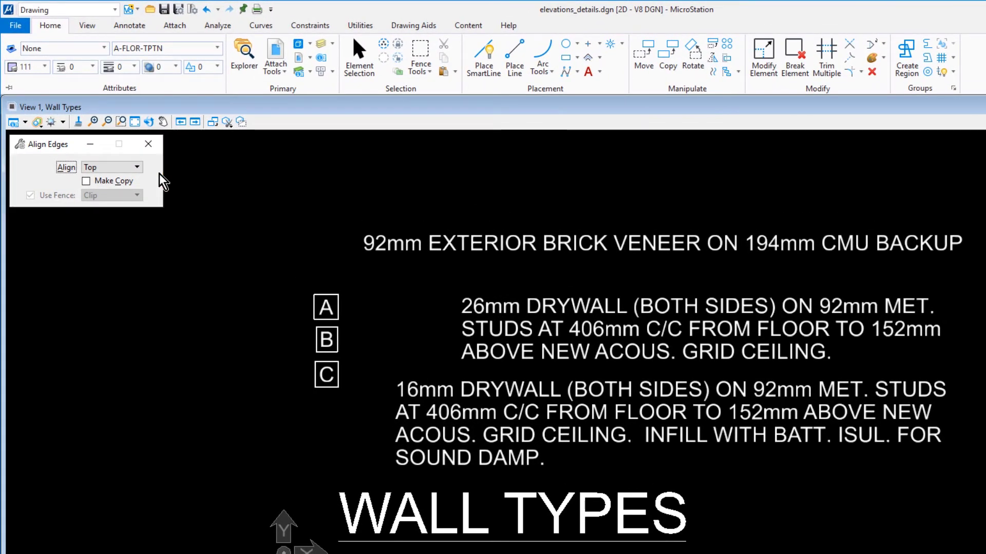
pyautogui.click(138, 167)
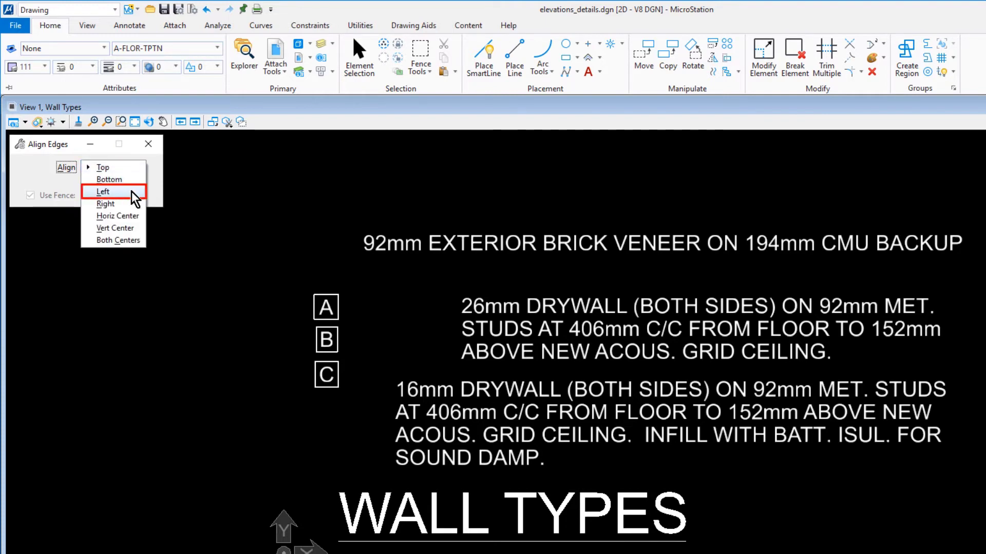
pyautogui.click(113, 191)
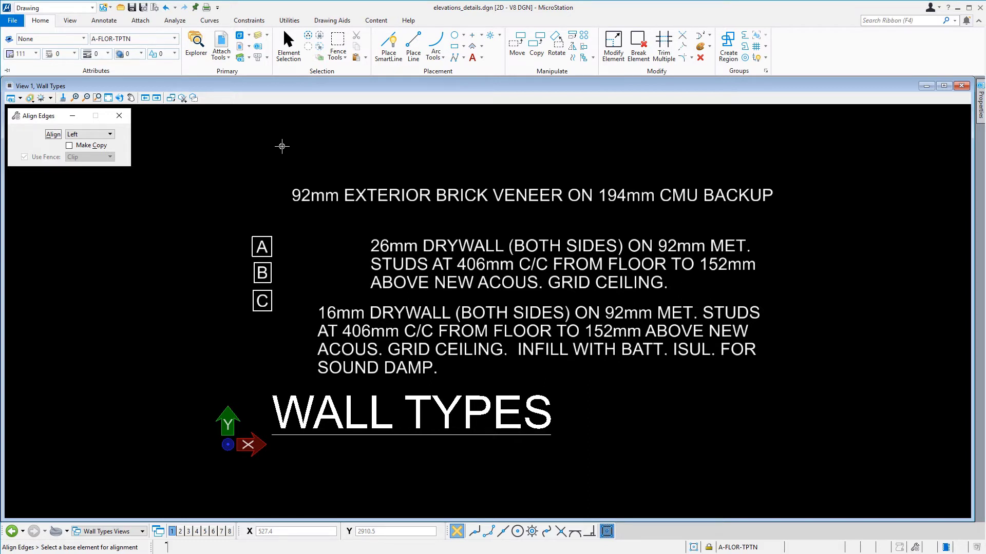
pyautogui.click(332, 194)
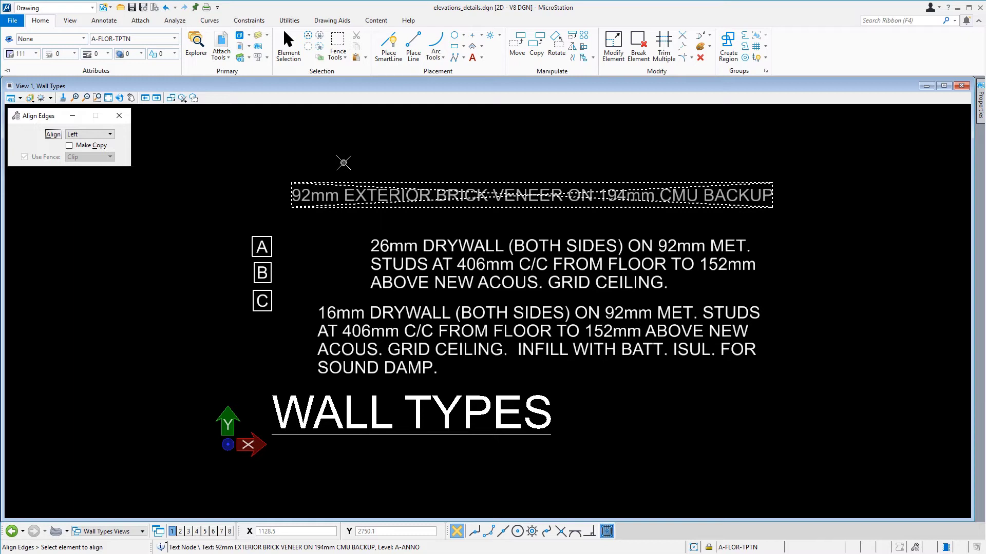
pyautogui.click(411, 247)
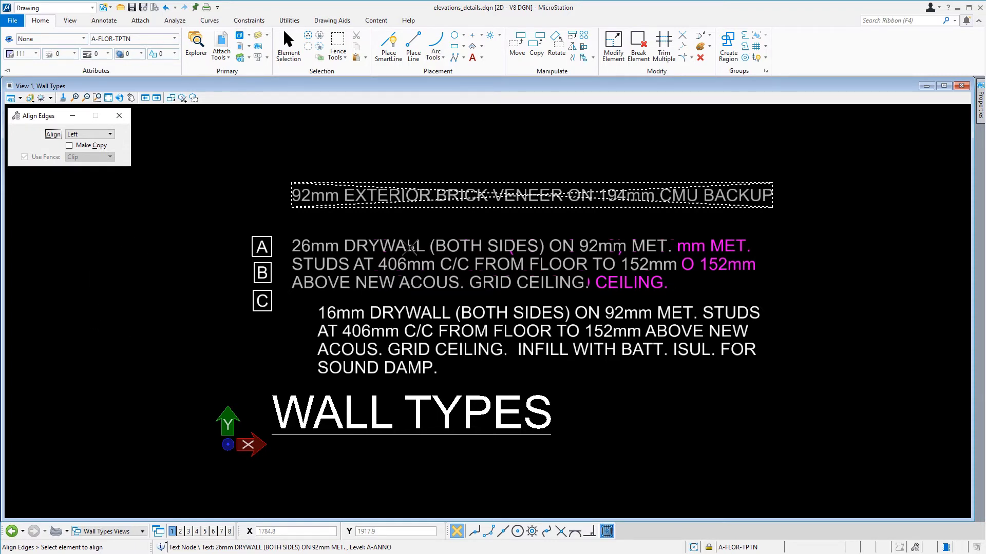
pyautogui.click(393, 308)
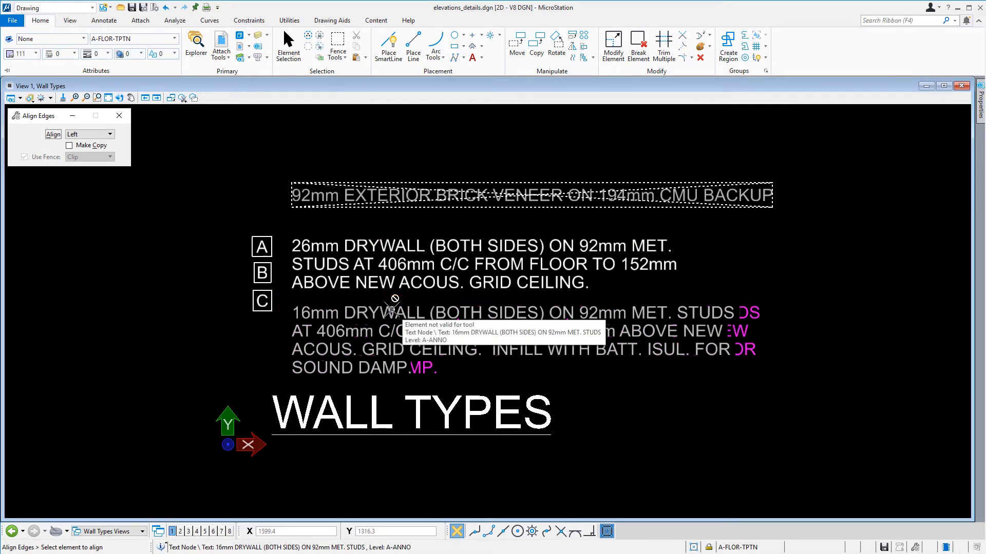
pyautogui.click(282, 336)
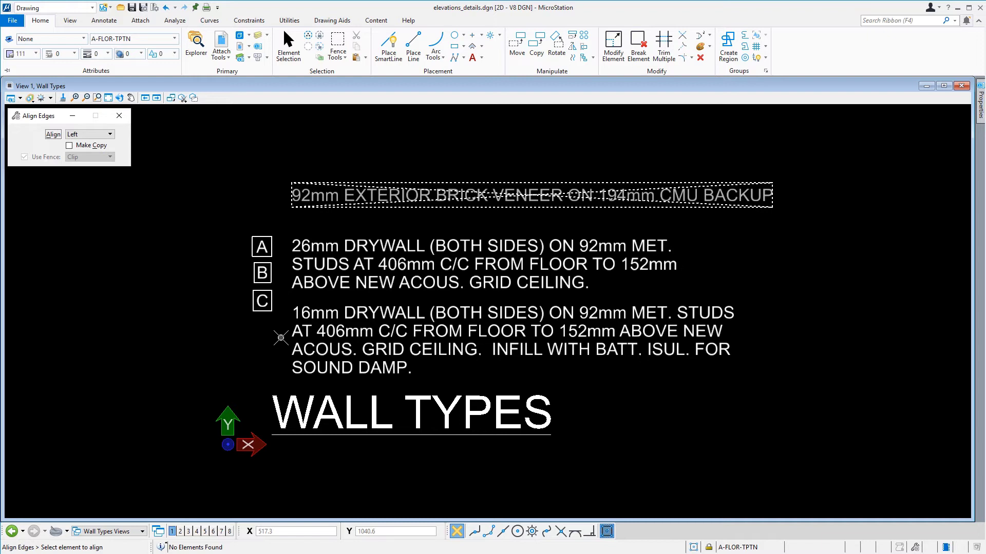
pyautogui.rightClick(281, 337)
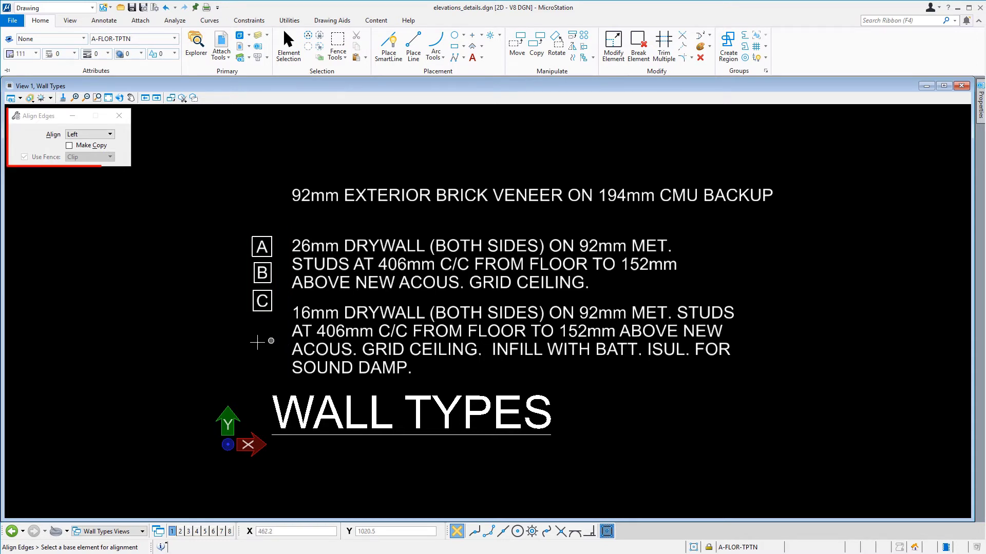
# - Align the top edge of the boxed A label with the top of the 92mm exterior brick veneer note
pyautogui.click(110, 134)
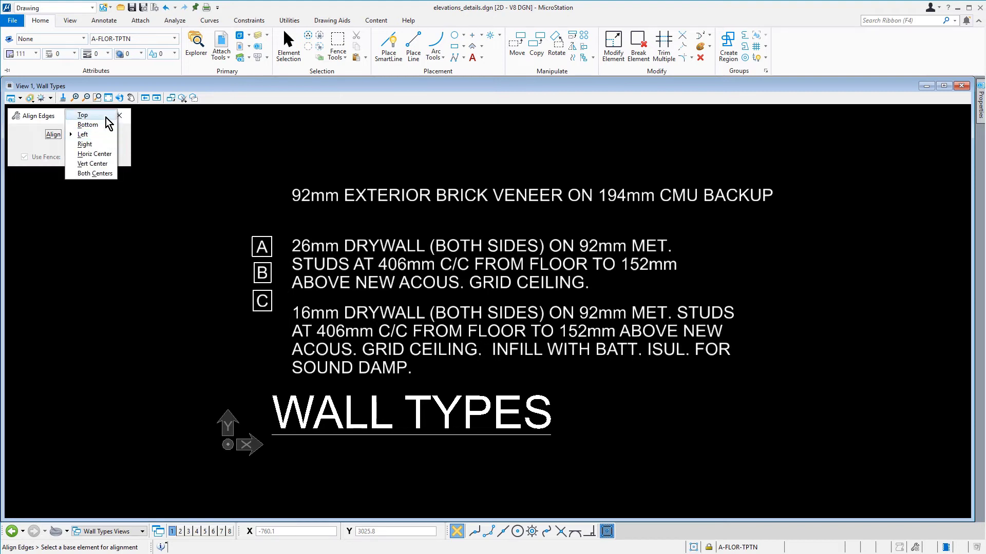
pyautogui.click(106, 118)
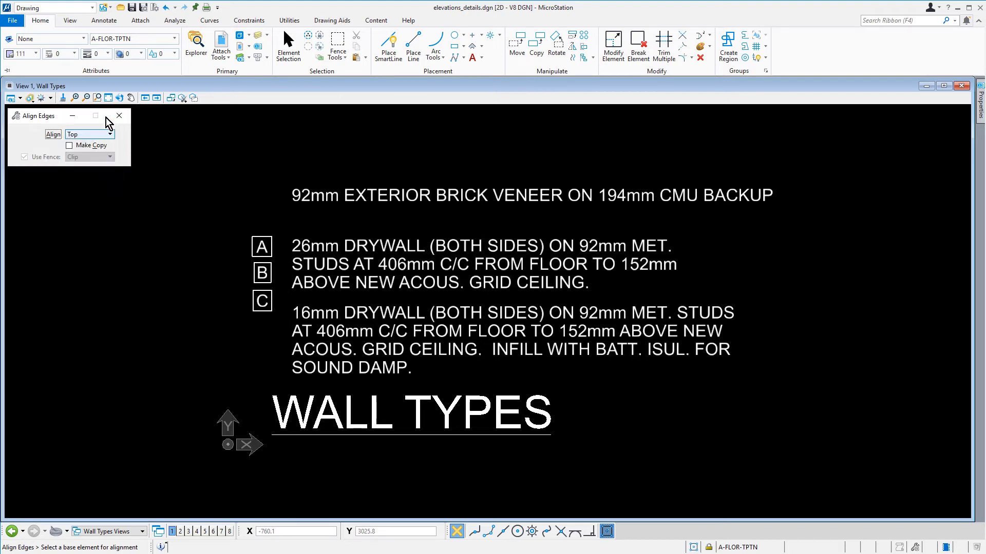
pyautogui.click(292, 194)
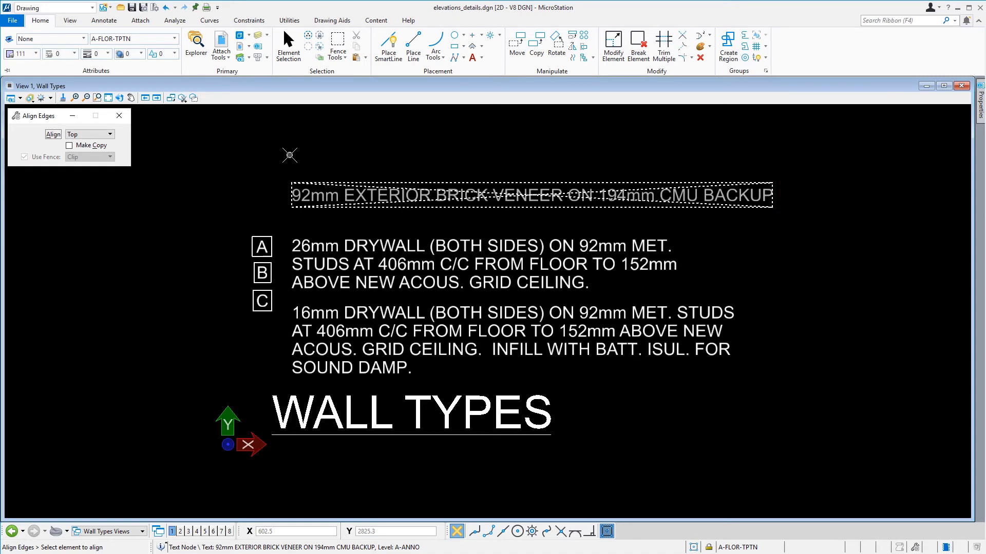
pyautogui.click(253, 239)
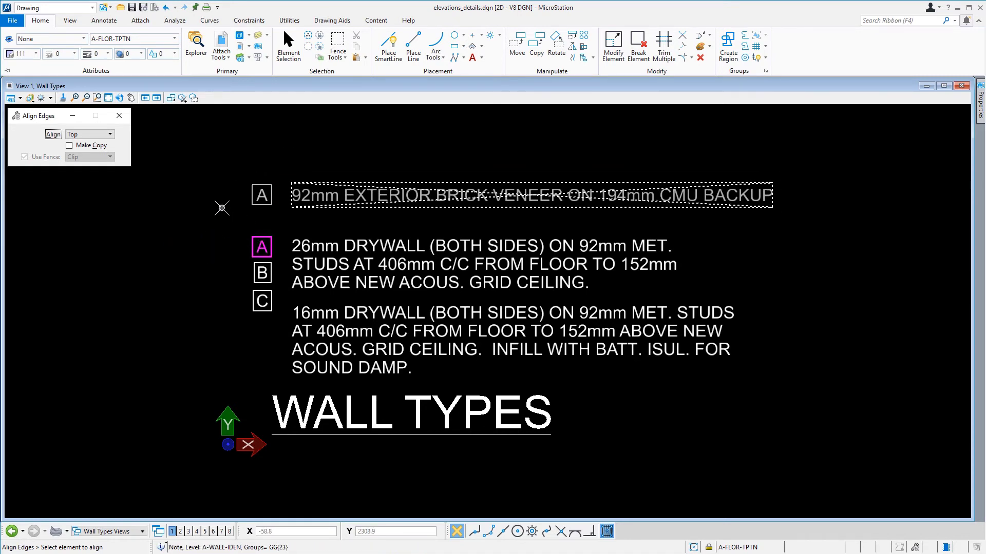
pyautogui.click(222, 208)
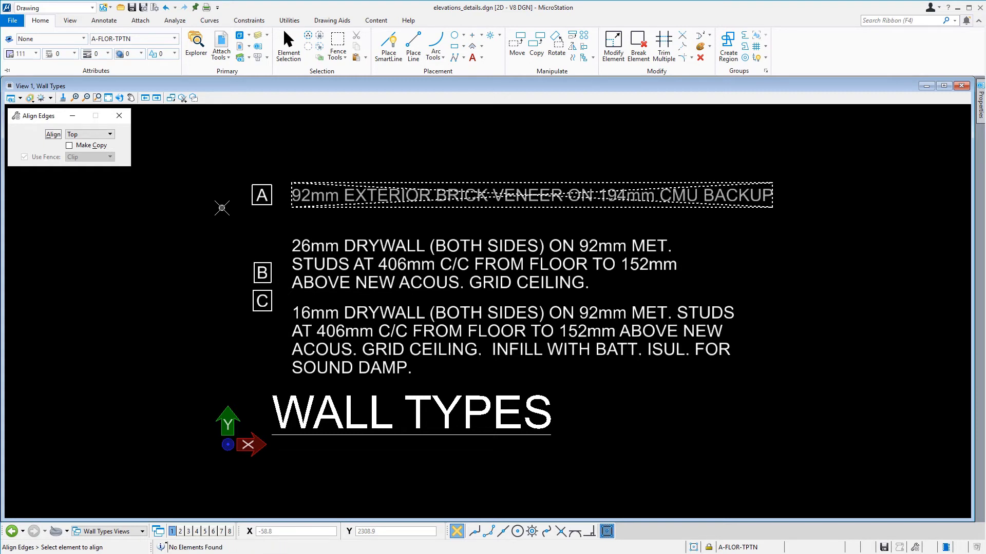
pyautogui.rightClick(222, 208)
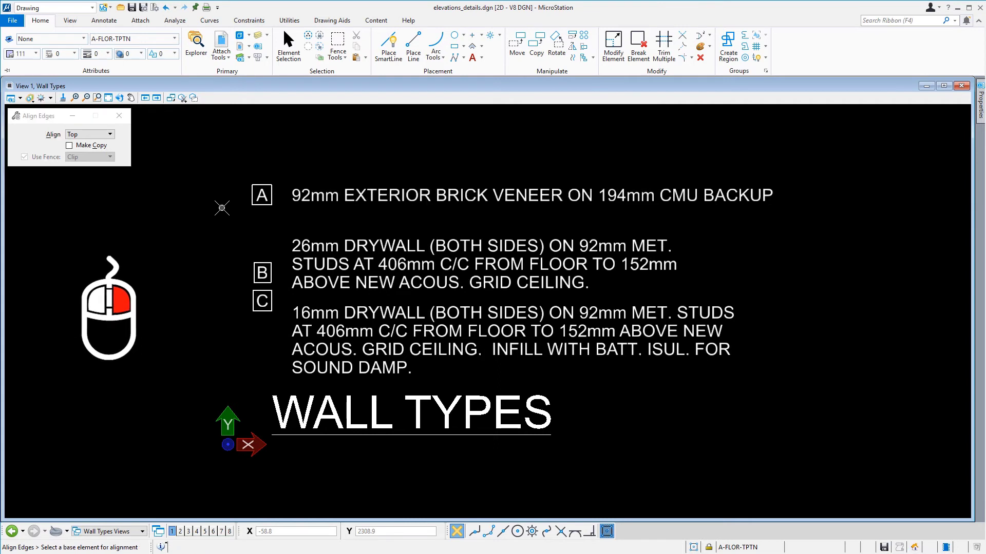
# - Top-align the boxed B label with the 26mm drywall note and the boxed C label with the 16mm drywall note
pyautogui.click(306, 245)
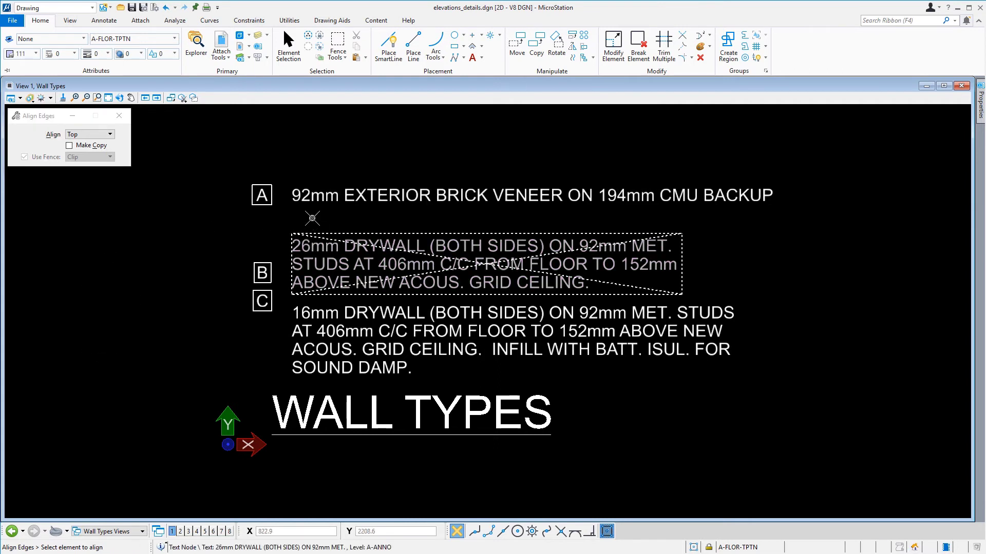
pyautogui.click(262, 273)
pyautogui.click(219, 235)
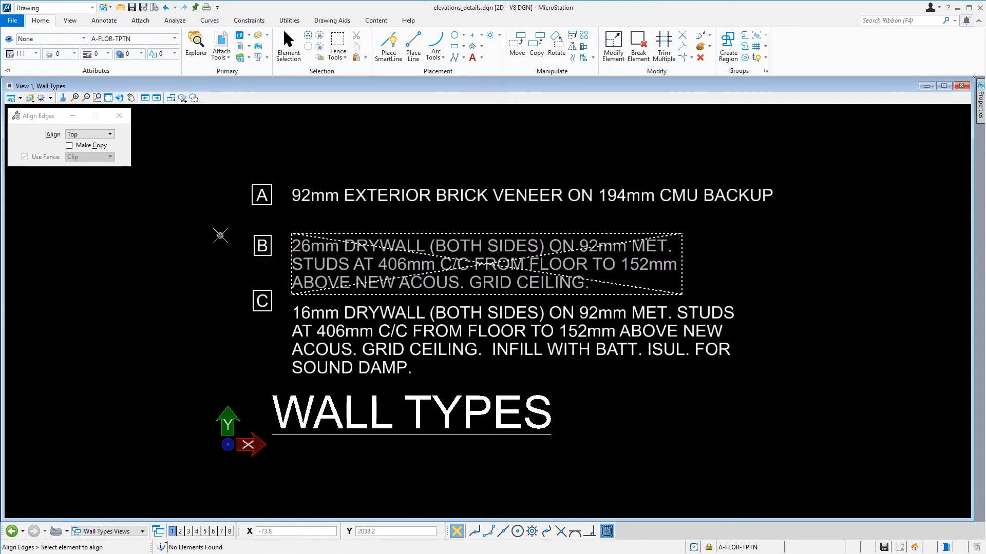
pyautogui.click(308, 323)
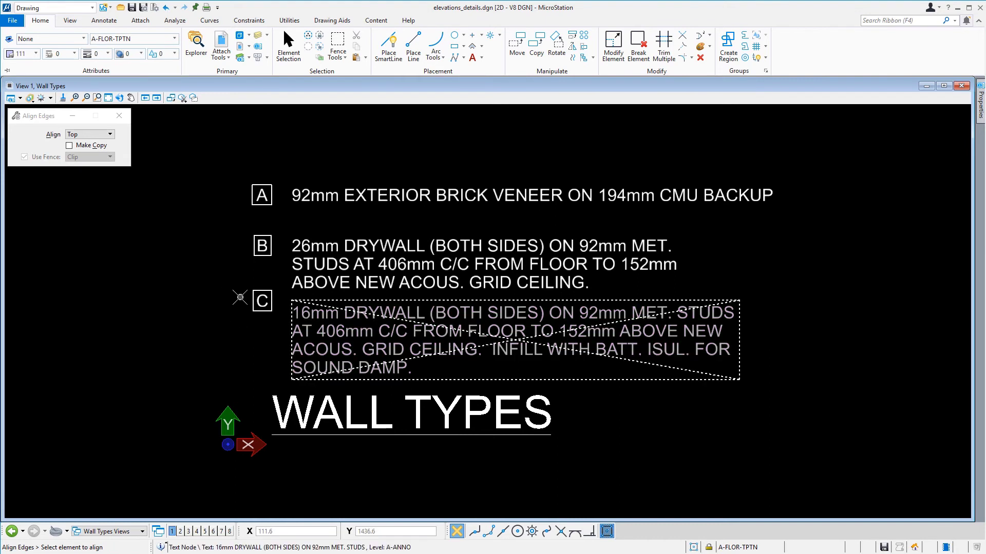
pyautogui.click(212, 278)
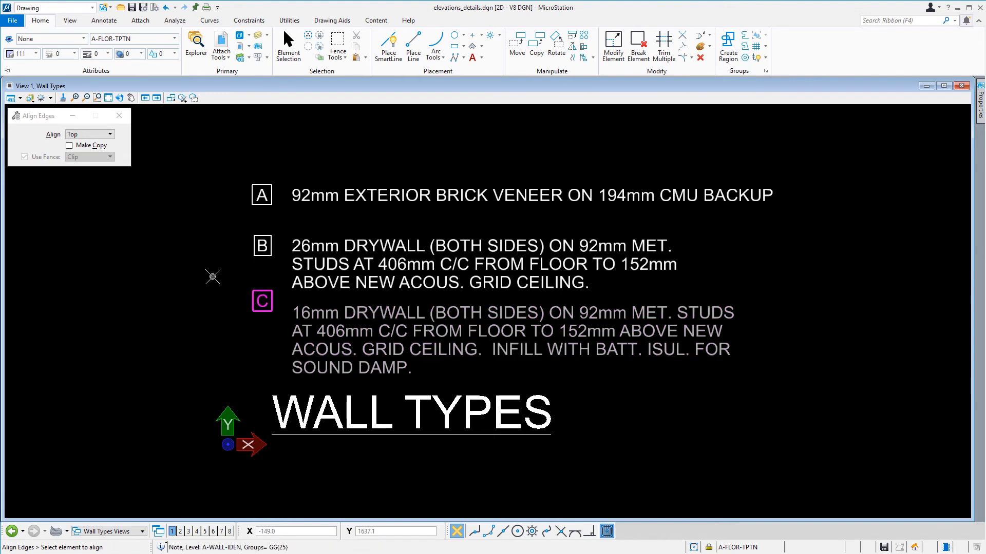
pyautogui.rightClick(213, 278)
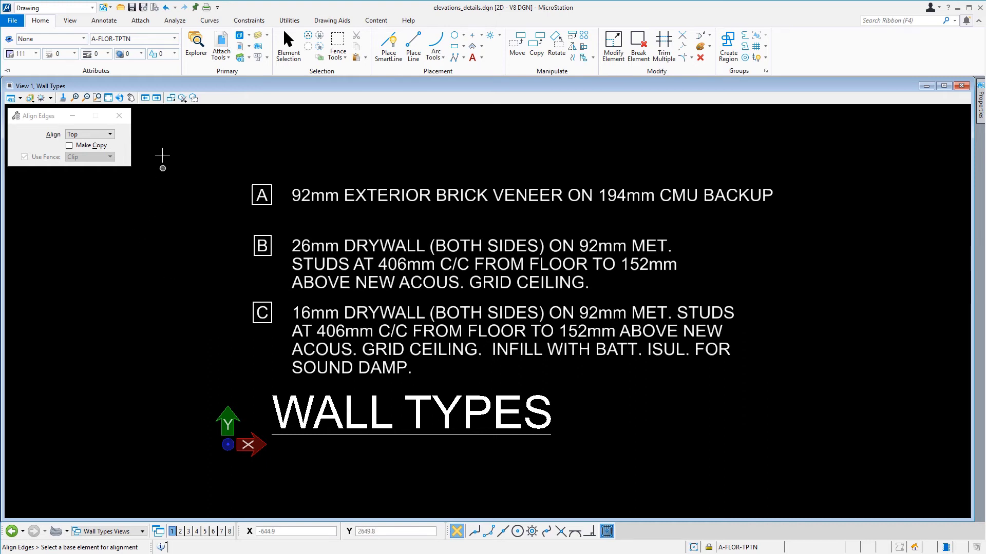
# - Align the WALL TYPES title with the 92mm exterior brick veneer note using the Vert Center alignment
pyautogui.click(103, 135)
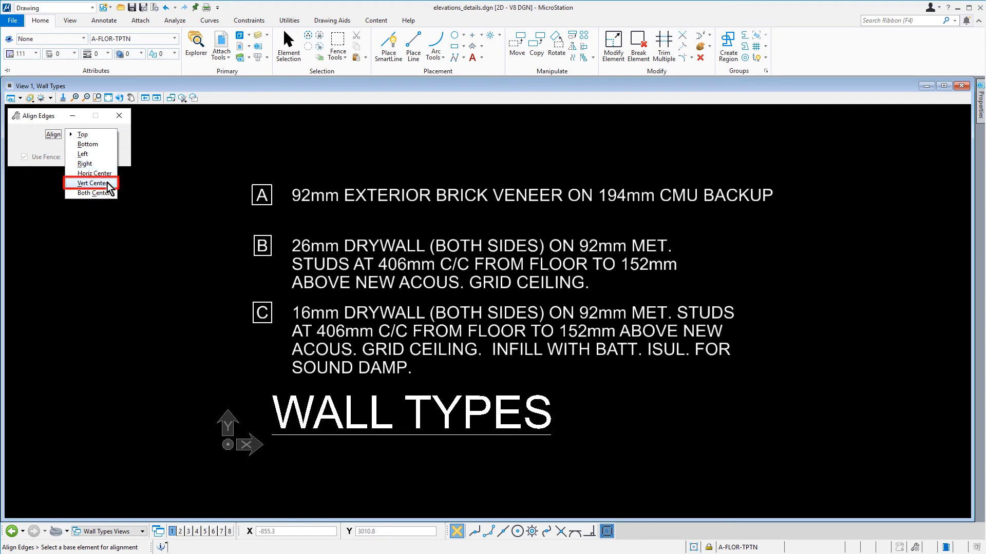
pyautogui.click(108, 182)
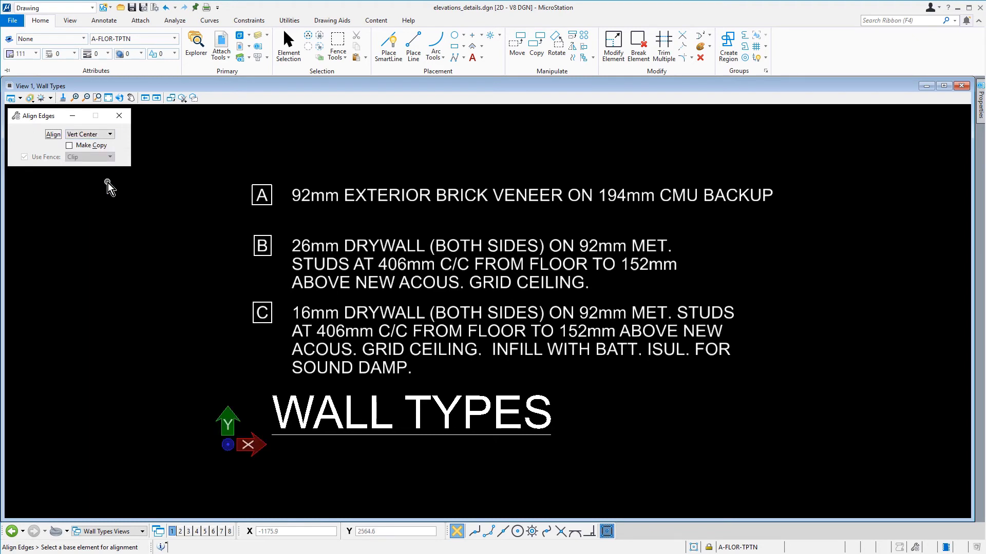
pyautogui.click(327, 191)
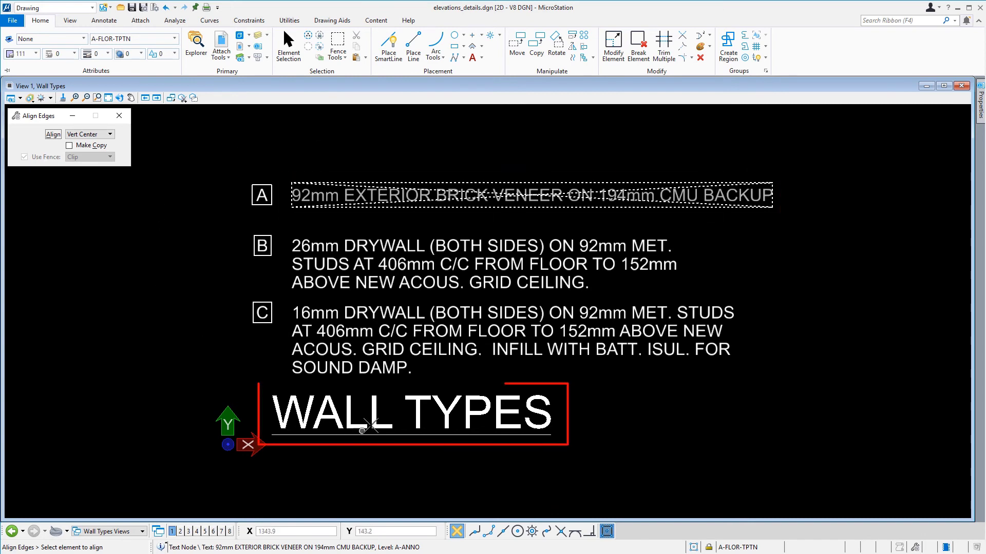
pyautogui.click(372, 405)
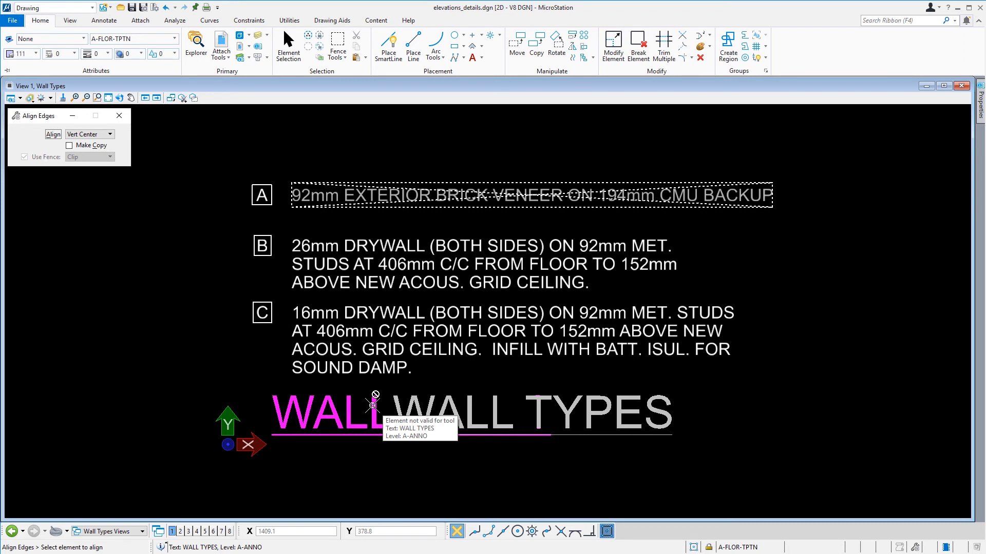
pyautogui.click(373, 405)
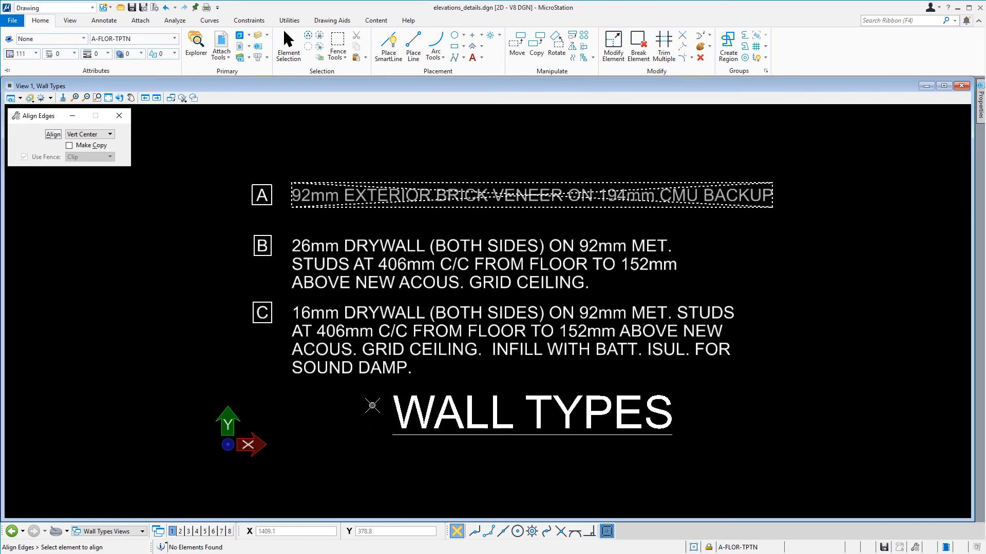
pyautogui.rightClick(373, 405)
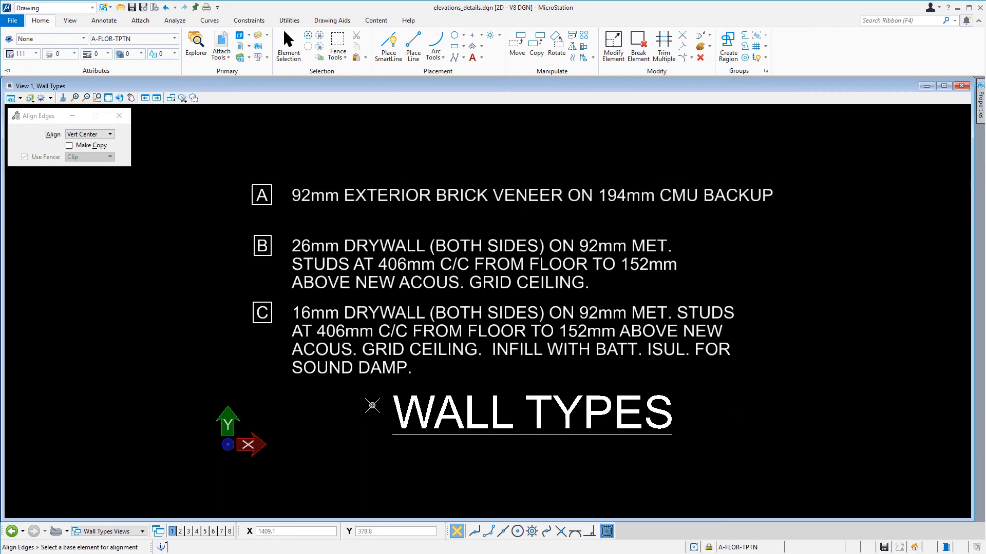